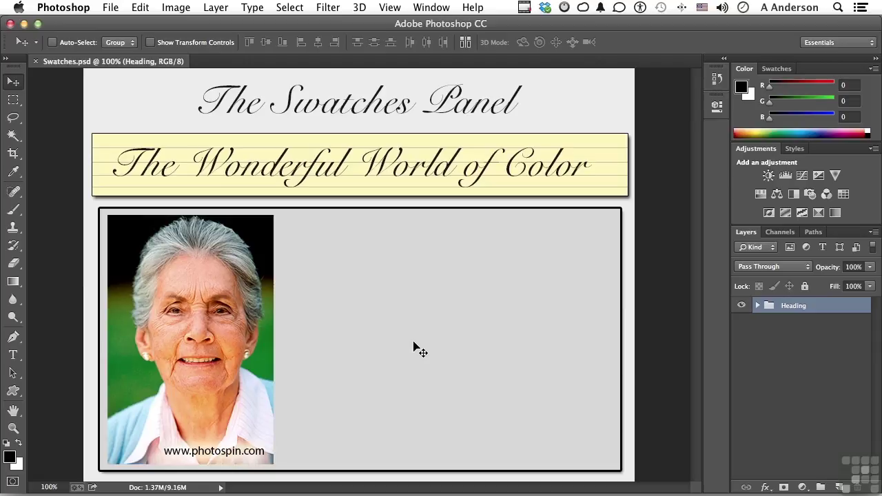
Float and heighten the Swatches panel over the gray box, and pick a light blue swatch as the foreground color
{"action": "left_click_drag", "start_coordinate": [772, 75], "coordinate": [377, 240]}
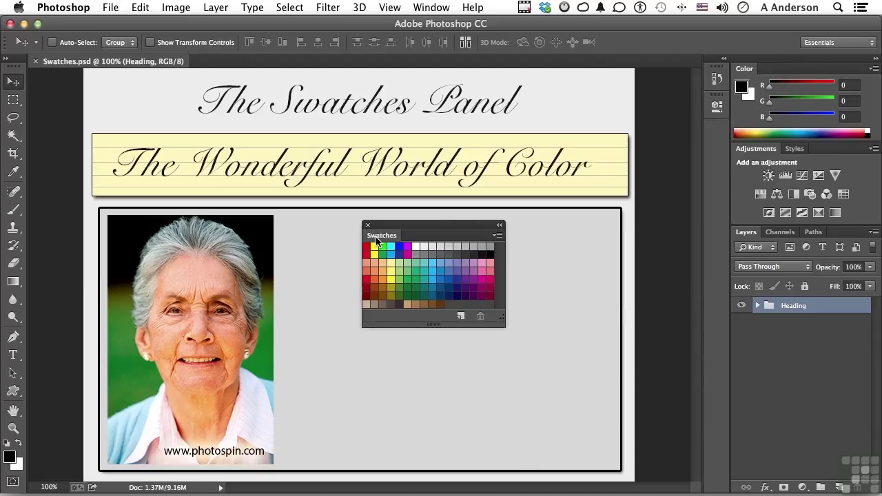
{"action": "left_click_drag", "start_coordinate": [435, 324], "coordinate": [435, 351]}
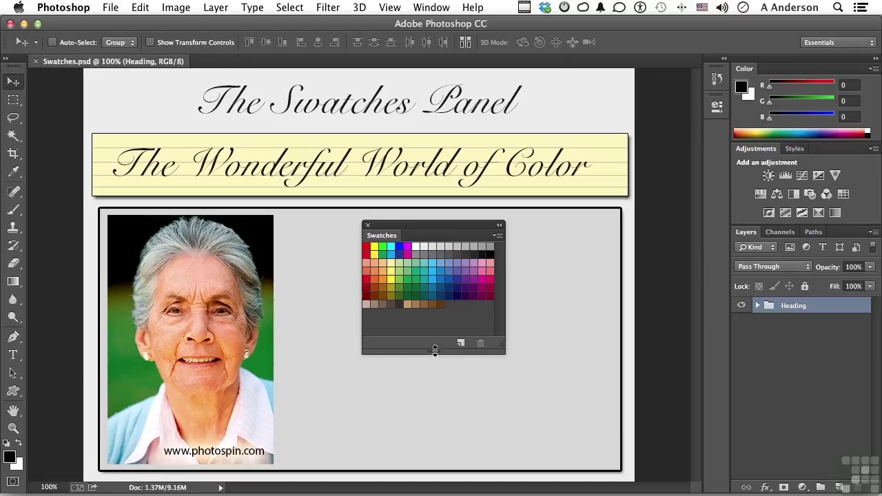
{"action": "left_click", "coordinate": [434, 261]}
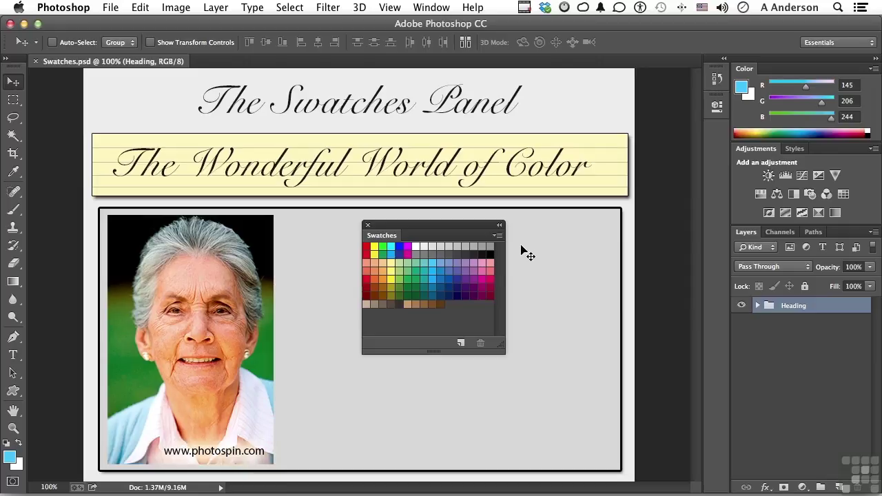
{"action": "left_click", "coordinate": [497, 236]}
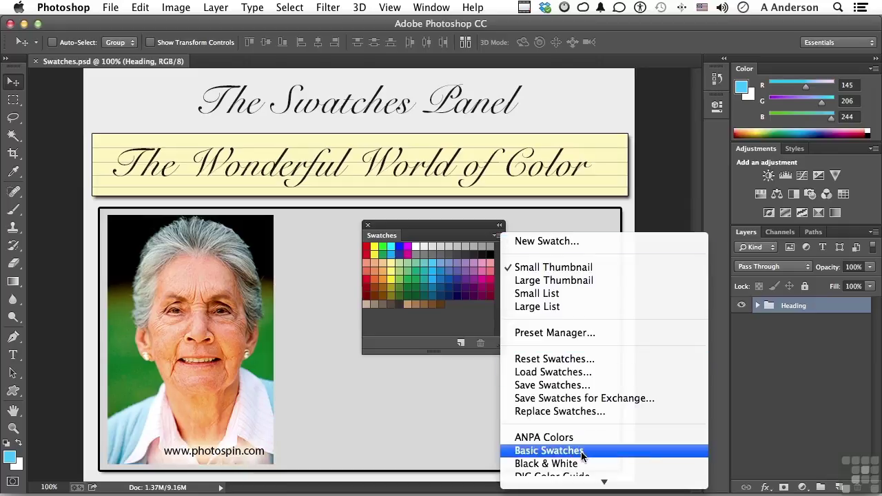
{"action": "mouse_move", "coordinate": [604, 480]}
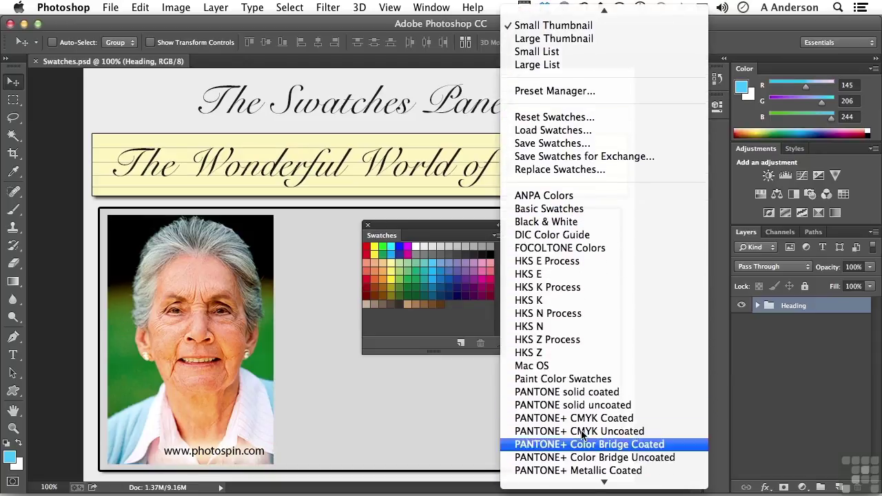
{"action": "left_click", "coordinate": [451, 395]}
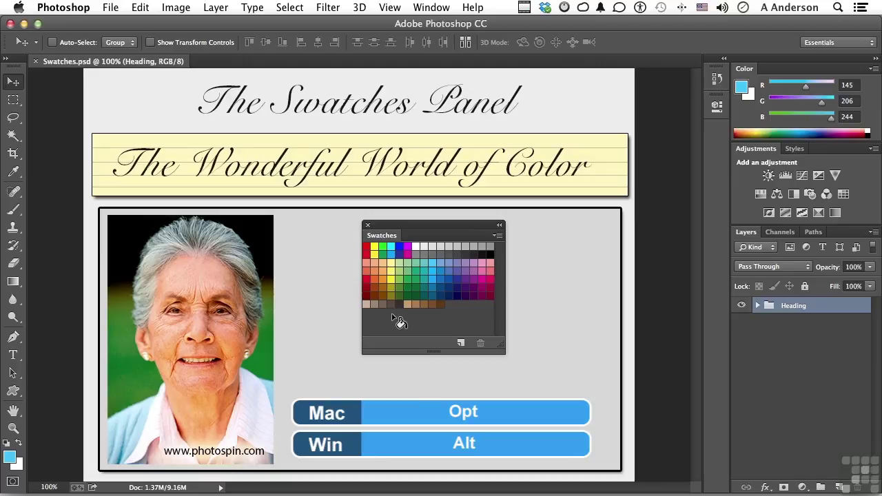
Delete the run of gray swatches after white, plus the red and yellow swatches that follow them
{"action": "left_click", "coordinate": [423, 250], "text": "alt"}
{"action": "left_click", "coordinate": [423, 250], "text": "alt"}
{"action": "left_click", "coordinate": [423, 250], "text": "alt"}
{"action": "left_click", "coordinate": [423, 250], "text": "alt"}
{"action": "left_click", "coordinate": [423, 250], "text": "alt"}
{"action": "left_click", "coordinate": [423, 250], "text": "alt"}
{"action": "left_click", "coordinate": [422, 250], "text": "alt"}
{"action": "left_click", "coordinate": [423, 250], "text": "alt"}
{"action": "left_click", "coordinate": [423, 250], "text": "alt"}
{"action": "left_click", "coordinate": [423, 250], "text": "alt"}
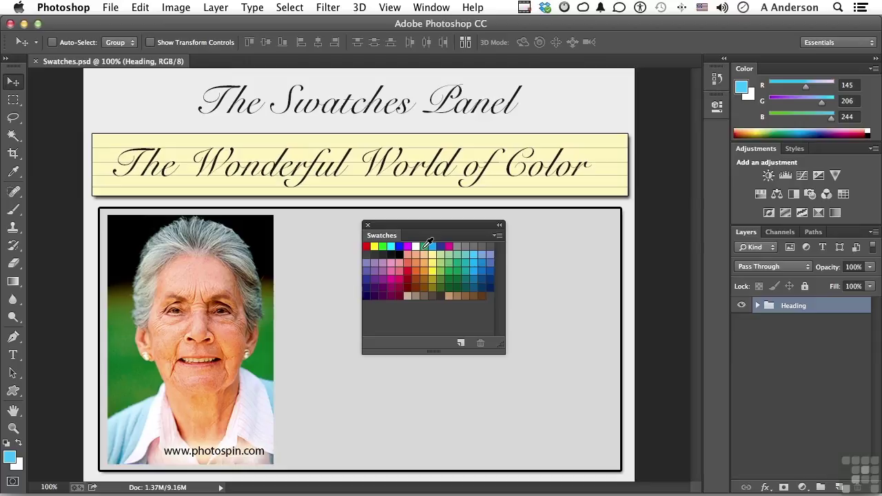
Reset the swatches to the default colors without saving the current swatch changes
{"action": "left_click", "coordinate": [496, 237]}
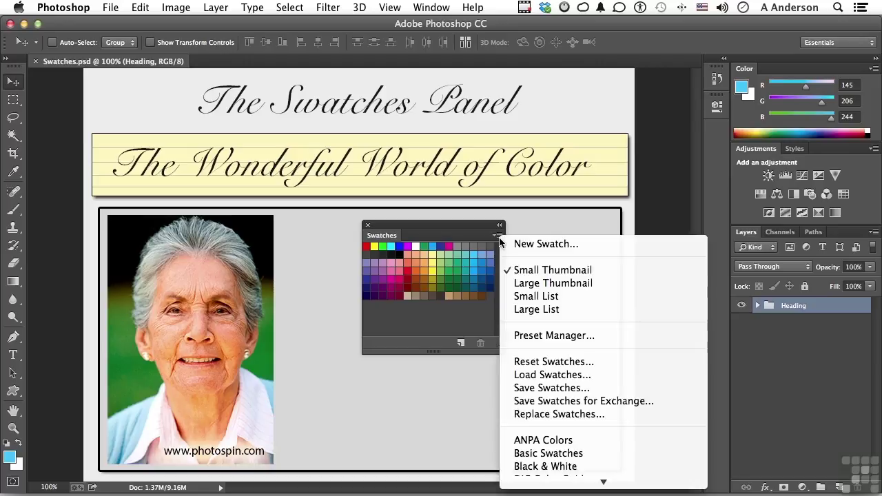
{"action": "left_click", "coordinate": [546, 363]}
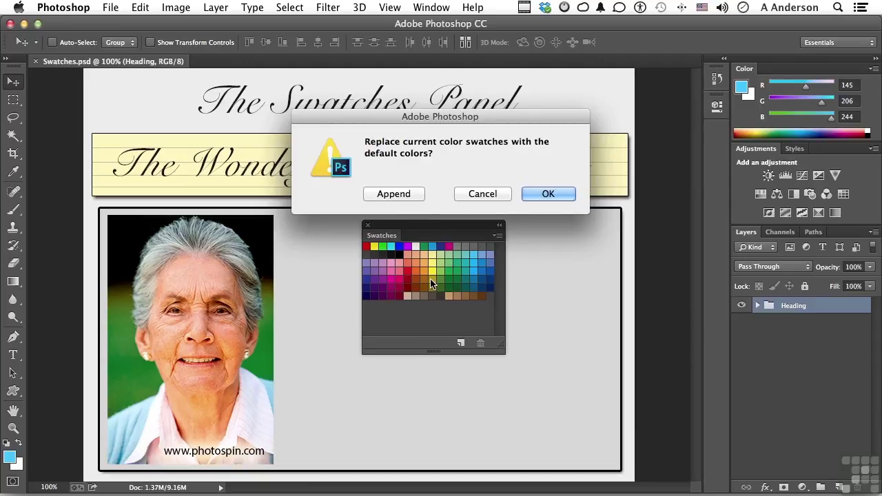
{"action": "left_click", "coordinate": [544, 195]}
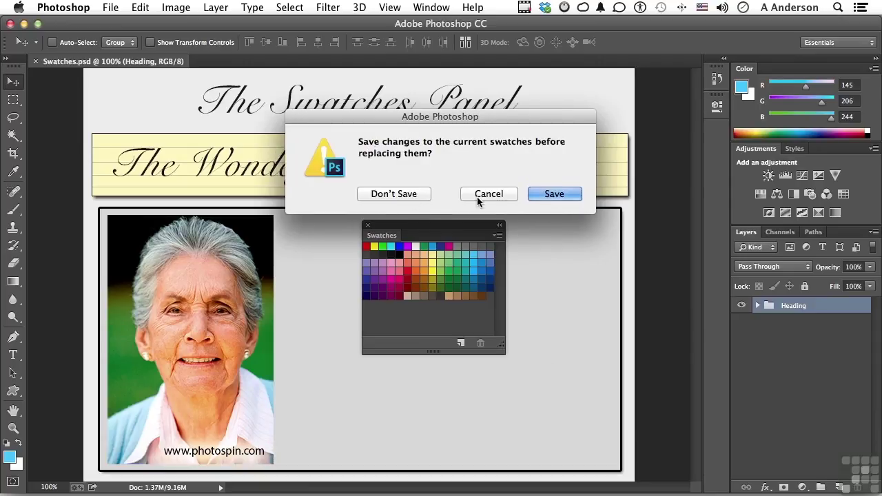
{"action": "left_click", "coordinate": [393, 194]}
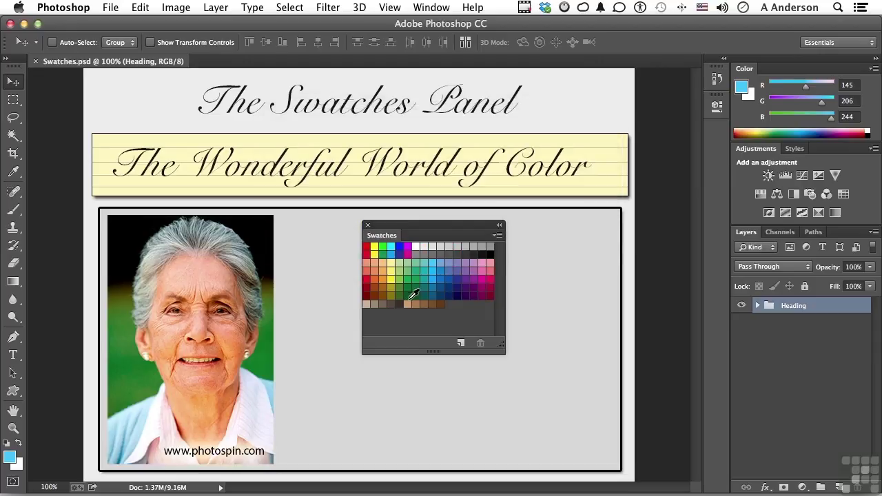
Replace the current color swatches with the BlankSet swatch set
{"action": "left_click", "coordinate": [500, 238]}
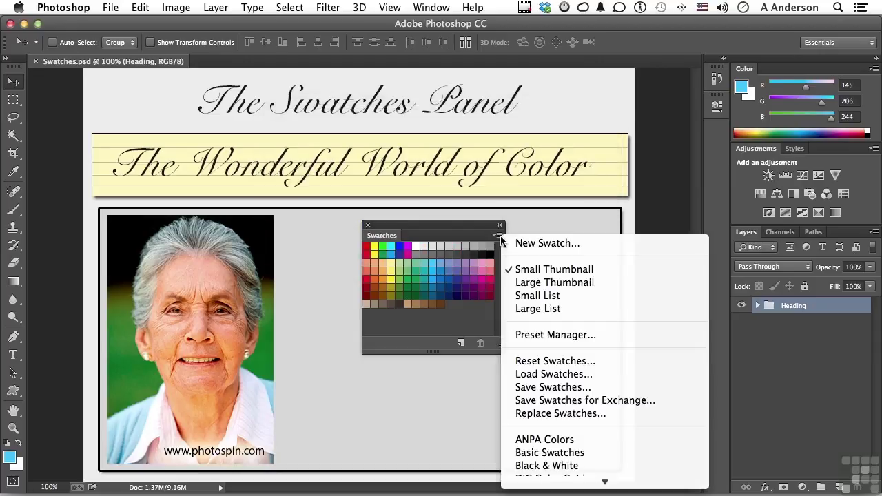
{"action": "scroll", "coordinate": [571, 326], "scroll_direction": "down", "scroll_amount": 10}
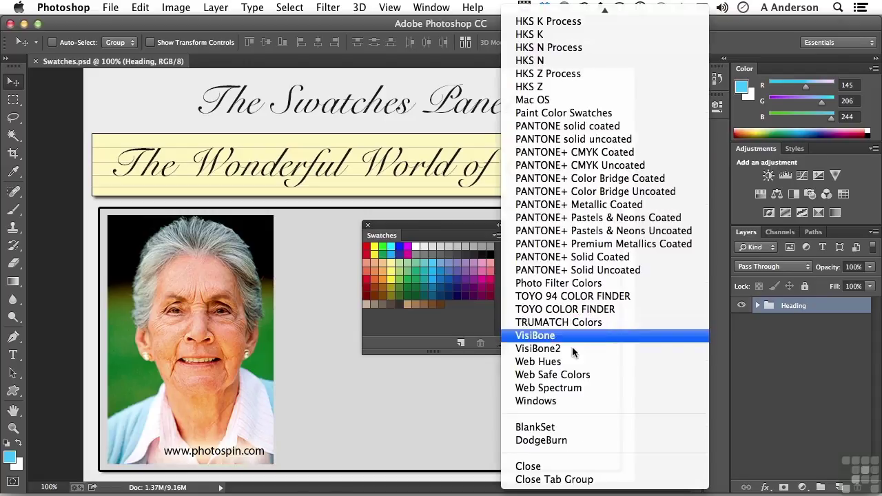
{"action": "left_click", "coordinate": [537, 428]}
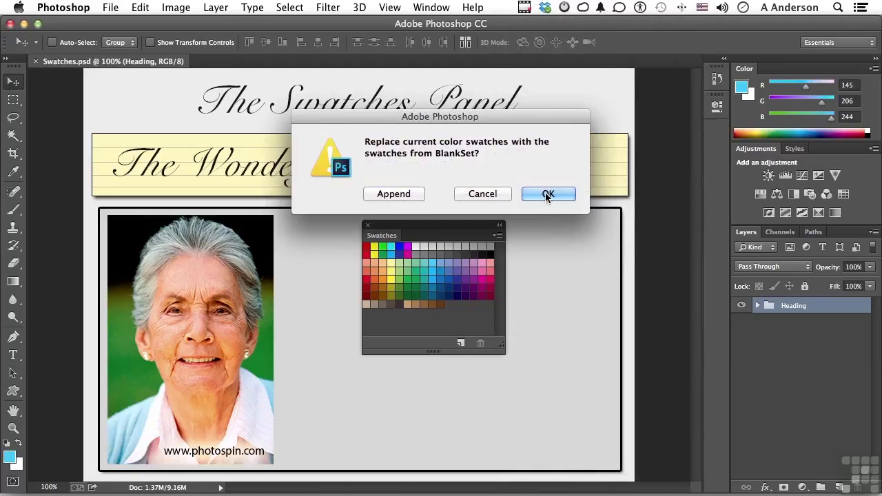
{"action": "left_click", "coordinate": [547, 195]}
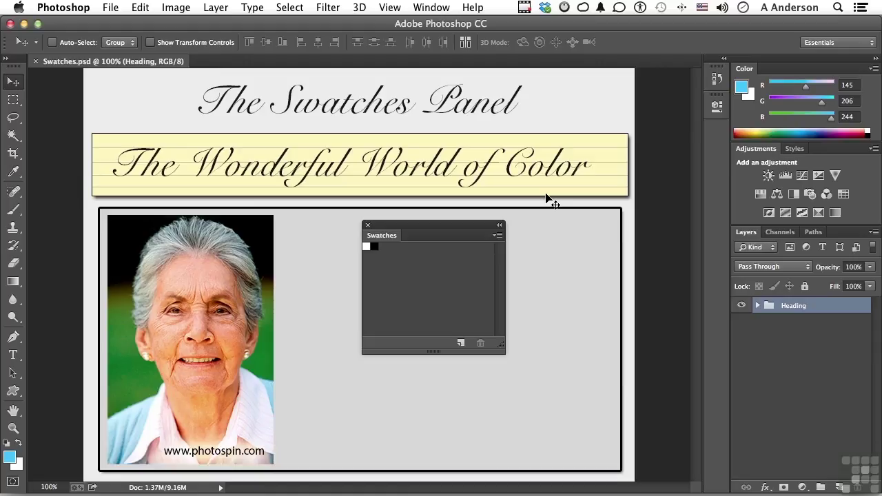
Sample the woman's forehead skin tone with the Eyedropper at 3 by 3 Average and add it as a swatch with the default name
{"action": "left_click", "coordinate": [13, 173]}
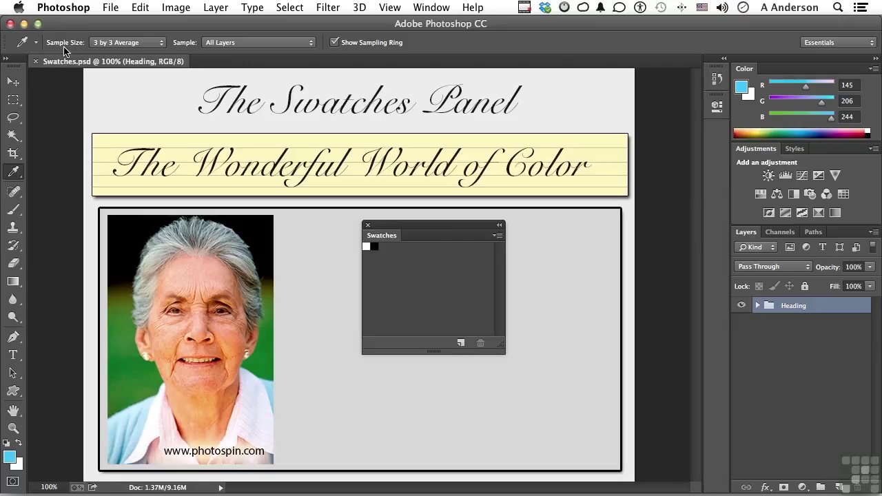
{"action": "left_click", "coordinate": [111, 43]}
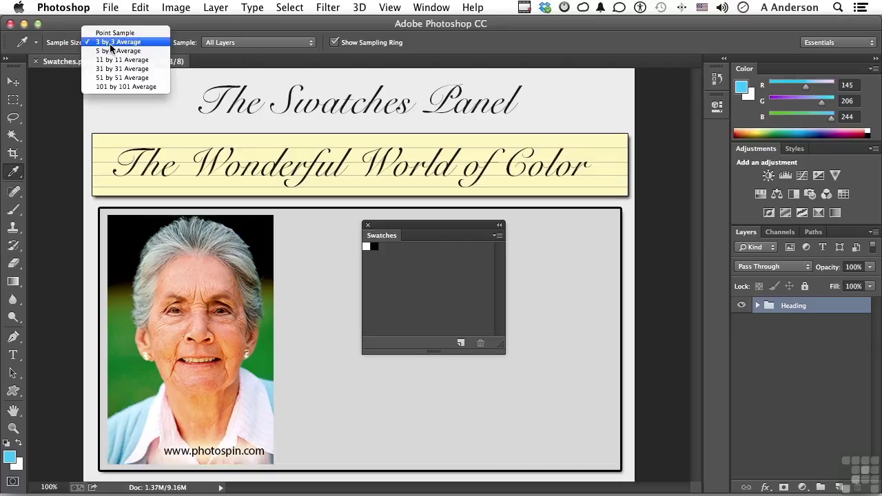
{"action": "left_click", "coordinate": [110, 47]}
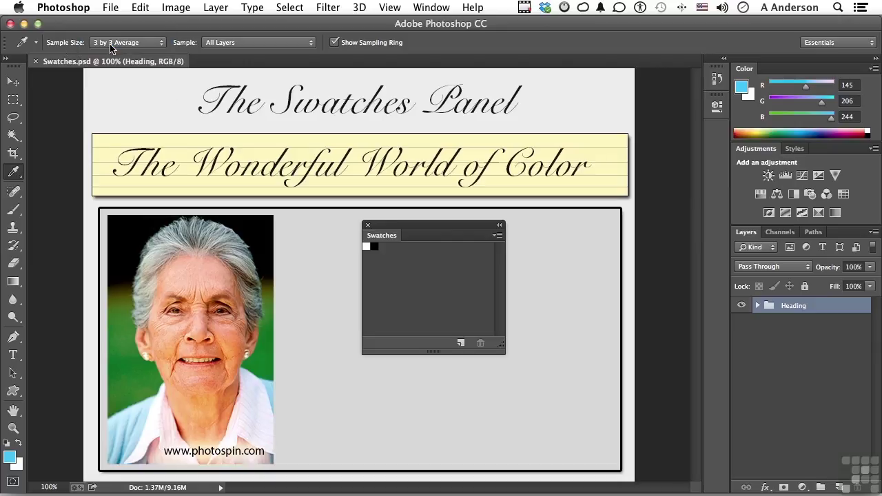
{"action": "left_click", "coordinate": [199, 276]}
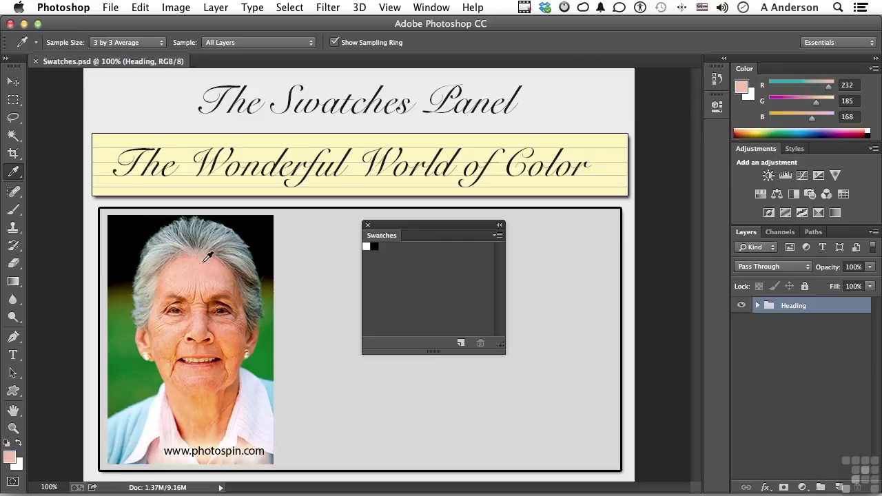
{"action": "left_click", "coordinate": [401, 275]}
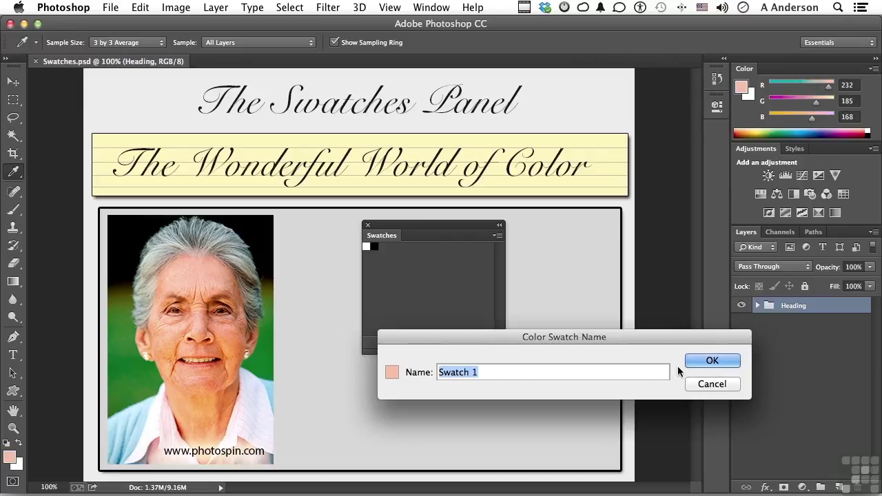
{"action": "left_click", "coordinate": [709, 362]}
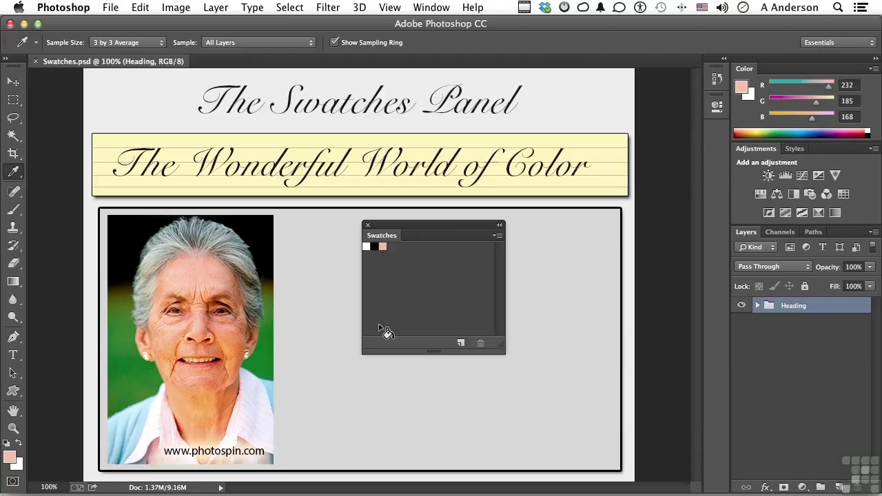
Sample skin tones from both sides of the woman's face and her chin, adding each as a new swatch with its default name
{"action": "left_click", "coordinate": [241, 328]}
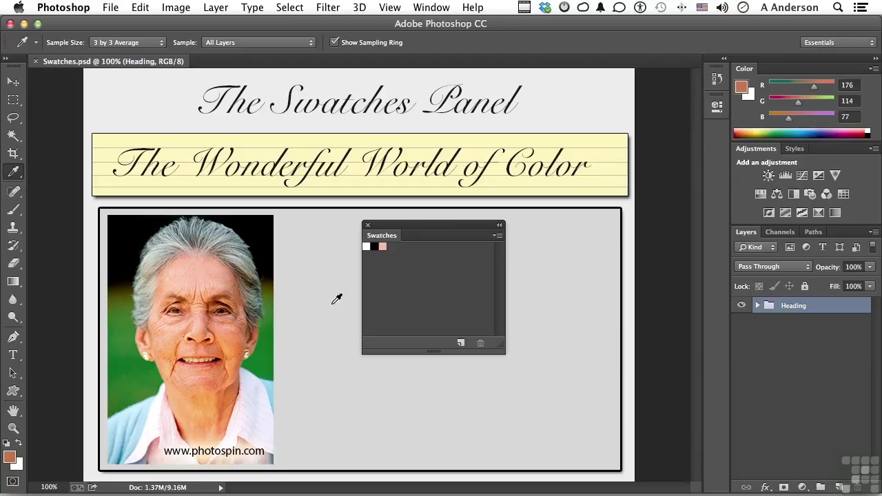
{"action": "left_click", "coordinate": [417, 298]}
{"action": "key", "text": "Return"}
{"action": "left_click", "coordinate": [157, 328]}
{"action": "left_click", "coordinate": [455, 290]}
{"action": "key", "text": "Return"}
{"action": "left_click", "coordinate": [205, 376]}
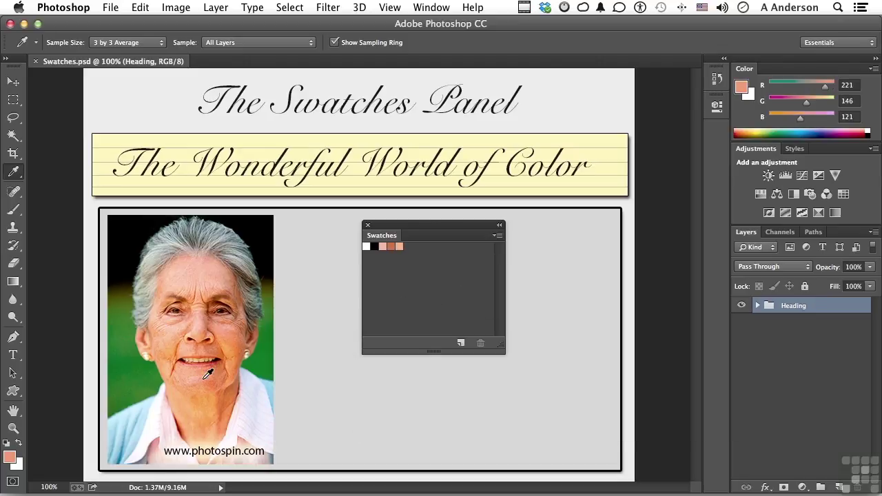
{"action": "left_click", "coordinate": [435, 303]}
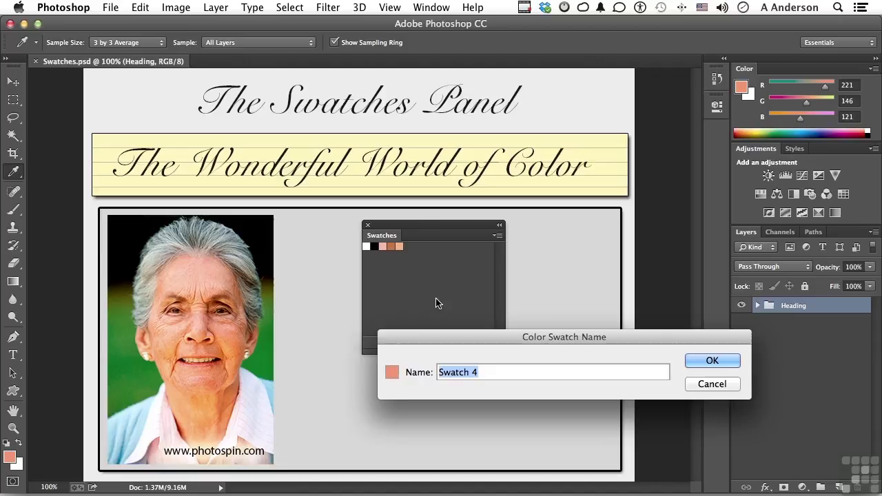
{"action": "key", "text": "Return"}
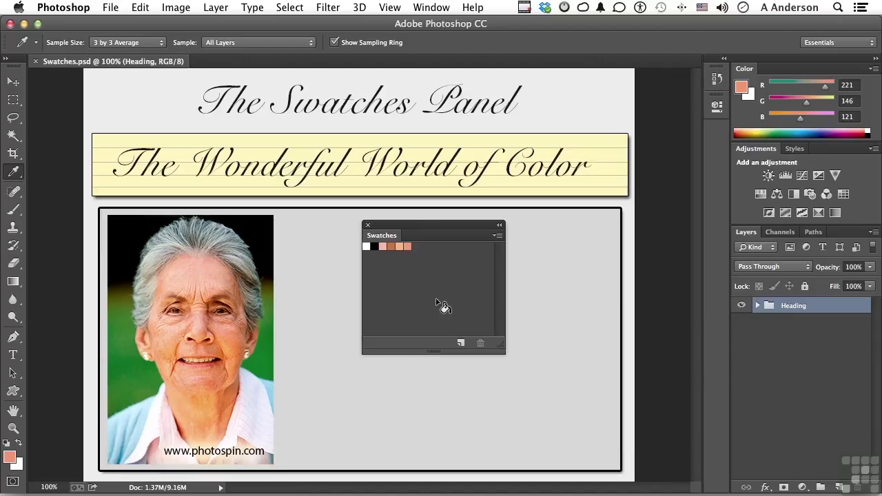
Save the current swatches as FleshTones in the Color Swatches folder
{"action": "left_click", "coordinate": [497, 237]}
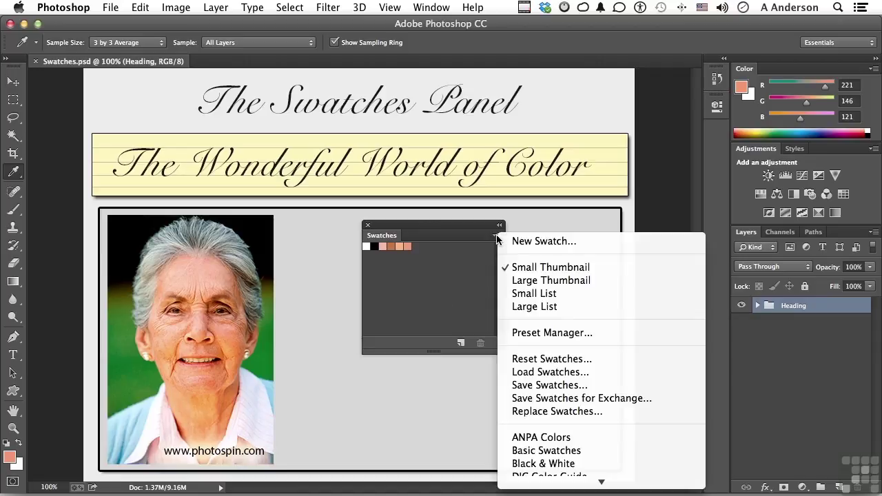
{"action": "left_click", "coordinate": [535, 389]}
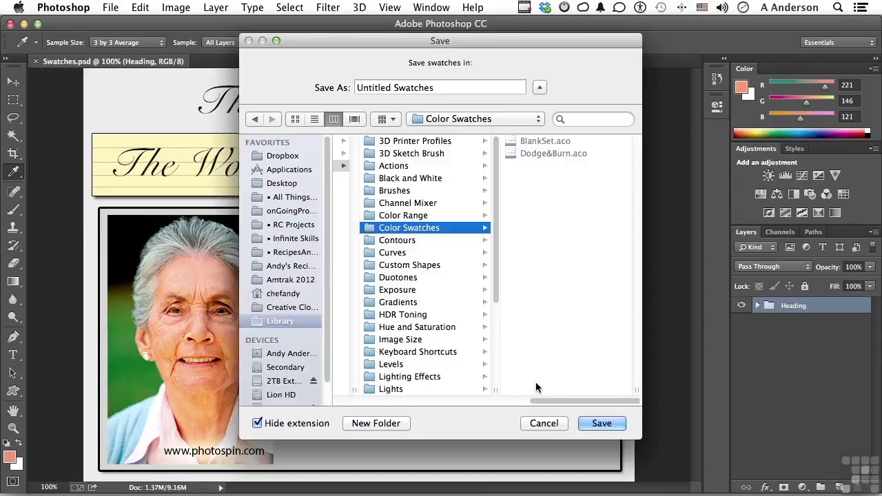
{"action": "triple_click", "coordinate": [375, 88]}
{"action": "type", "text": "Fl"}
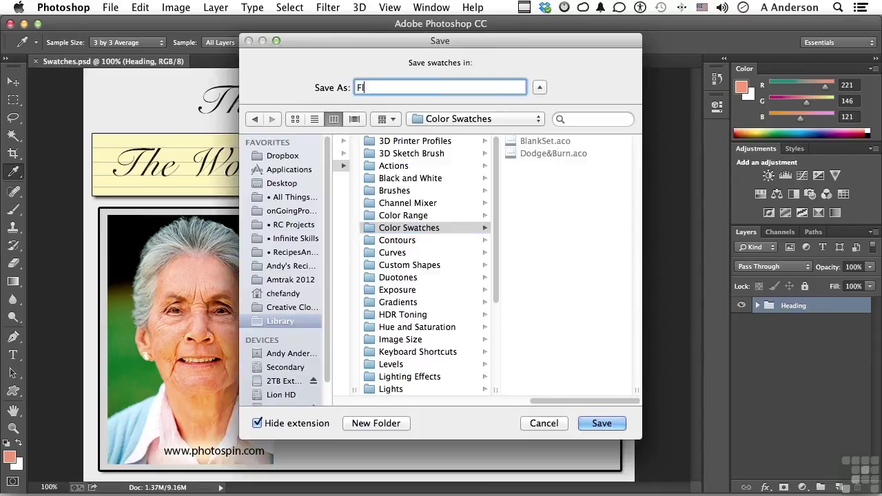
{"action": "type", "text": "eshTones"}
{"action": "left_click", "coordinate": [608, 421]}
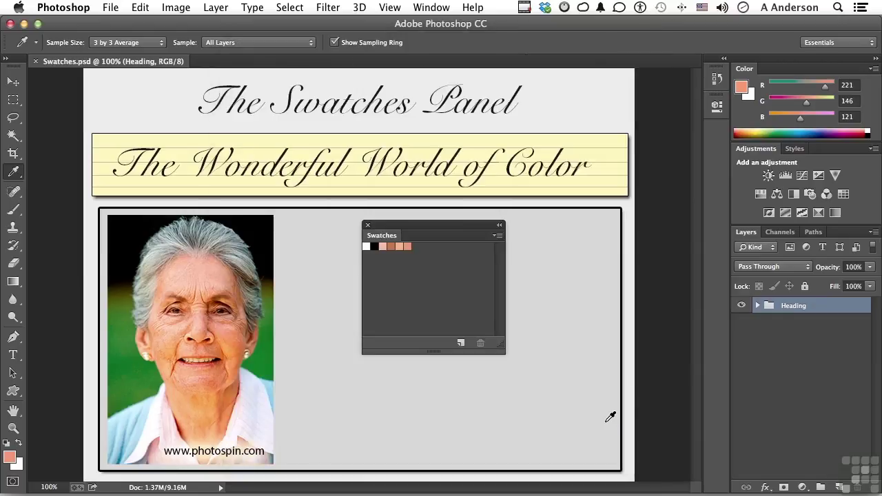
Replace the skin-tone swatches with the default colors
{"action": "left_click", "coordinate": [496, 235]}
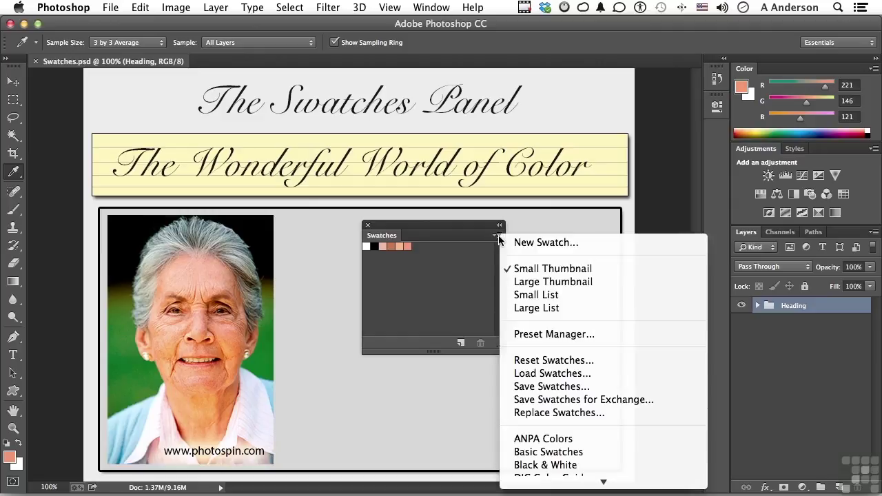
{"action": "left_click", "coordinate": [555, 361]}
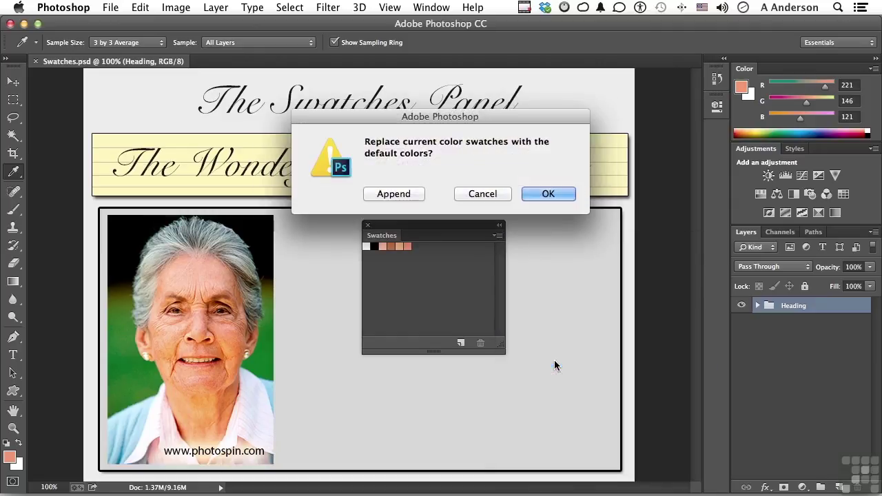
{"action": "left_click", "coordinate": [551, 194]}
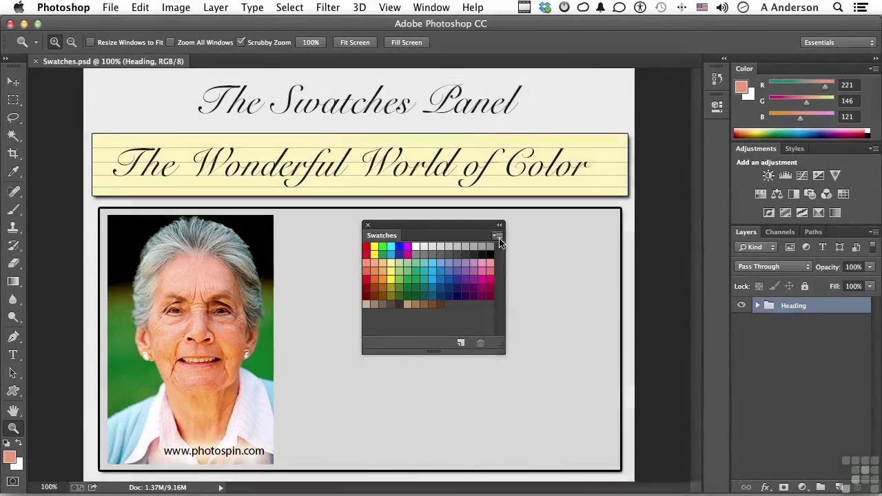
Load the saved FleshTones set, replacing the current color swatches
{"action": "left_click", "coordinate": [497, 236]}
{"action": "scroll", "coordinate": [551, 378], "scroll_direction": "down", "scroll_amount": 10}
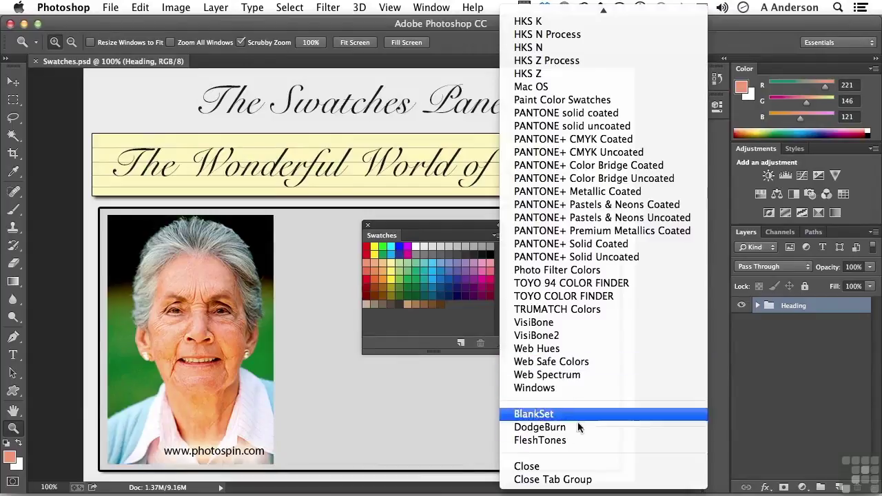
{"action": "left_click", "coordinate": [531, 440]}
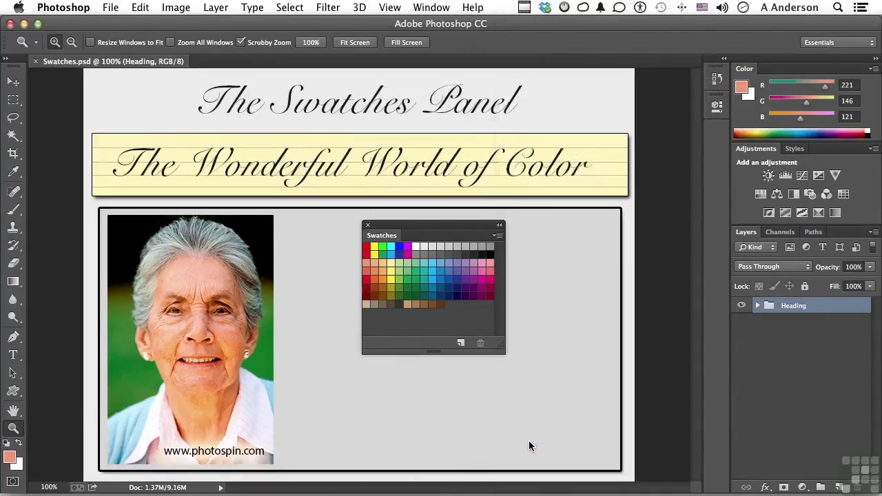
{"action": "left_click", "coordinate": [541, 195]}
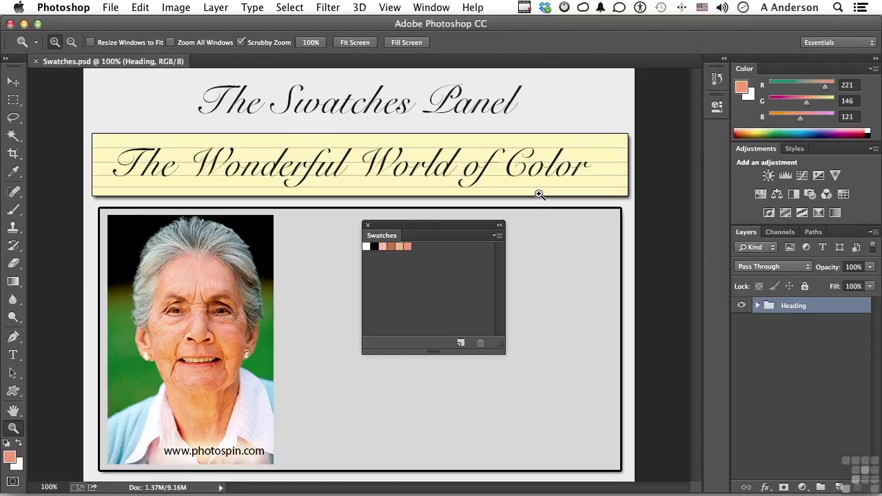
Replace the current color swatches with the BlankSet swatch set
{"action": "left_click", "coordinate": [496, 236]}
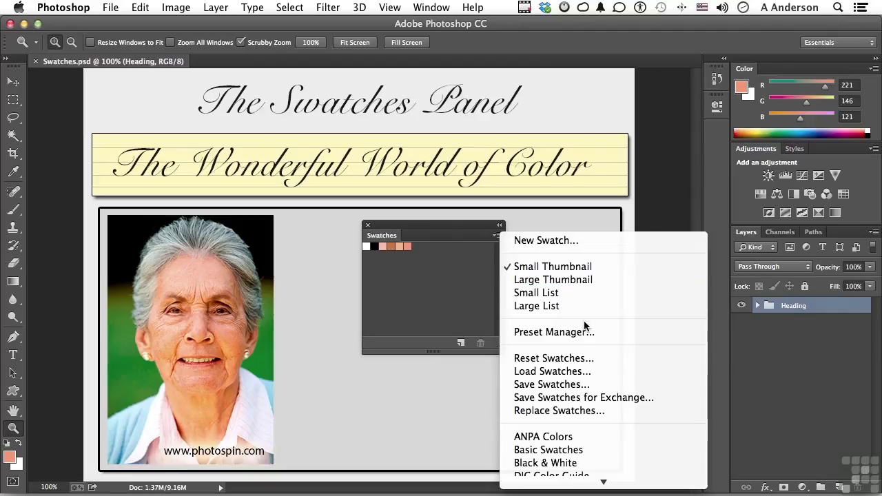
{"action": "scroll", "coordinate": [584, 325], "scroll_direction": "down", "scroll_amount": 10}
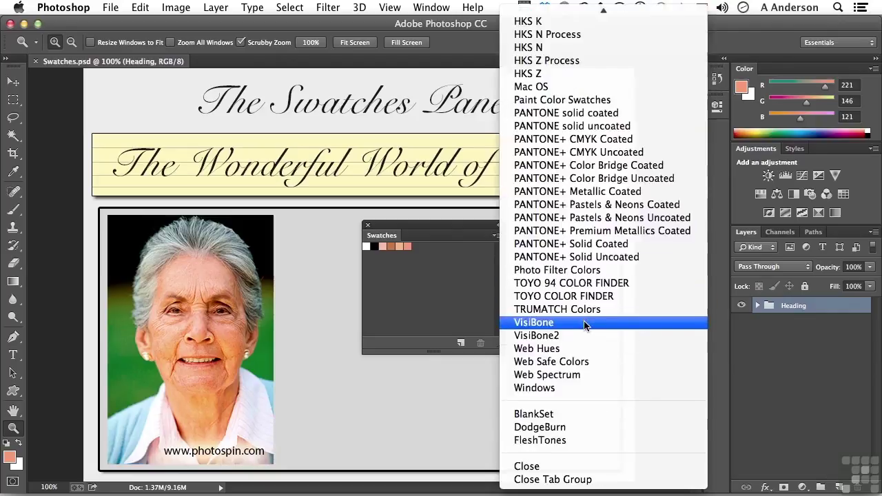
{"action": "left_click", "coordinate": [571, 413]}
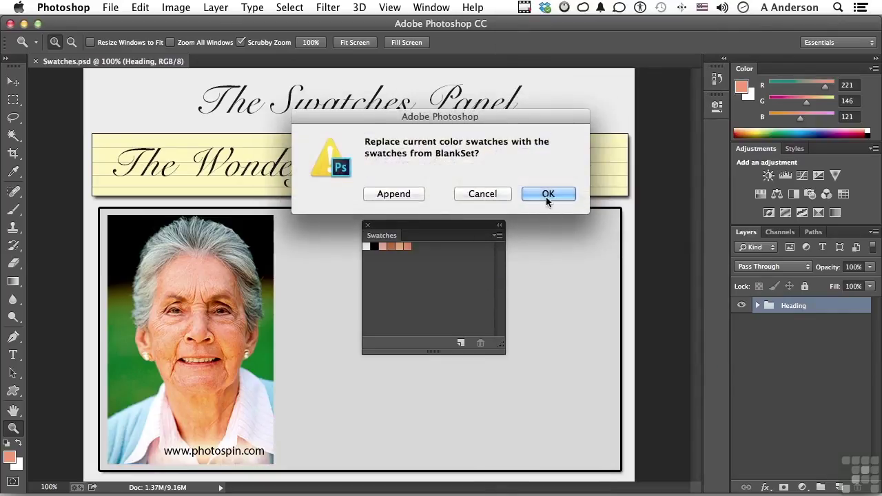
{"action": "left_click", "coordinate": [547, 194]}
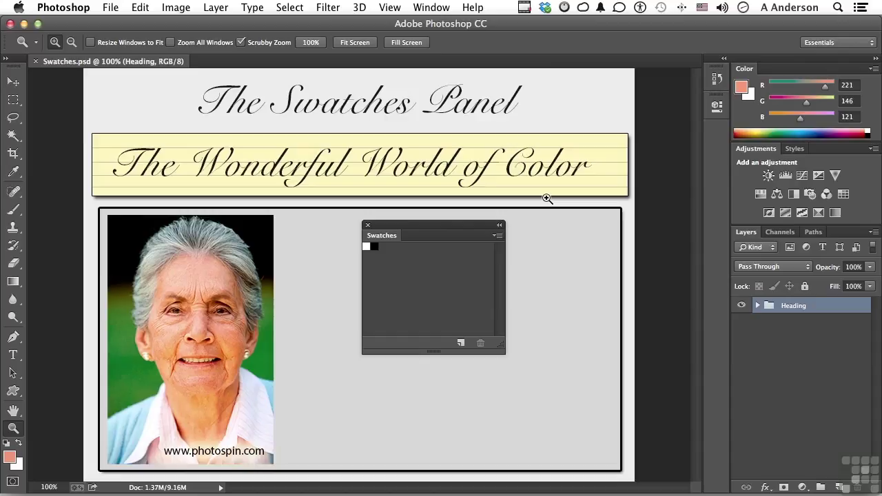
Load the colors of the web page 12_2012_1.html from the TripPages_Dec2012 folder into the swatches
{"action": "left_click", "coordinate": [496, 235]}
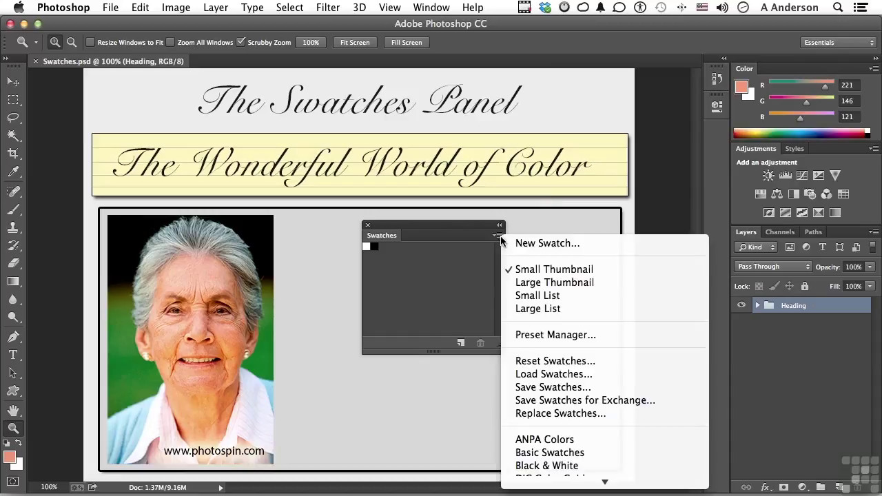
{"action": "left_click", "coordinate": [558, 374]}
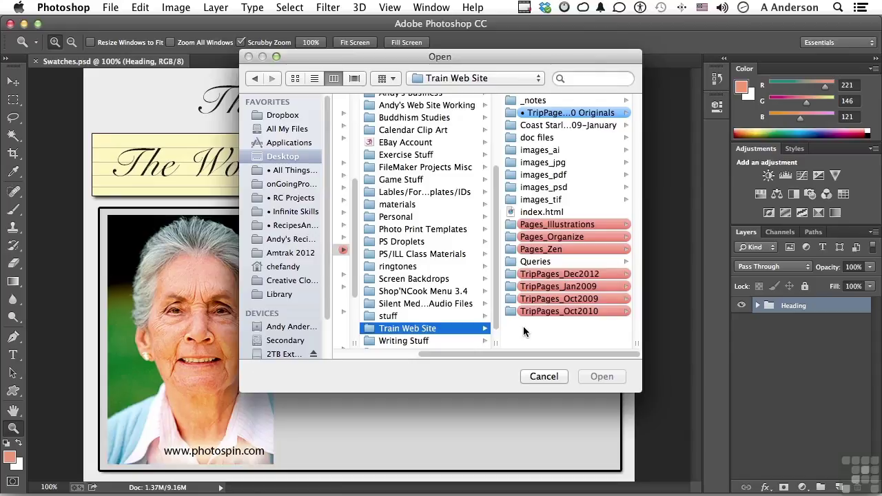
{"action": "left_click", "coordinate": [547, 276]}
{"action": "left_click", "coordinate": [547, 112]}
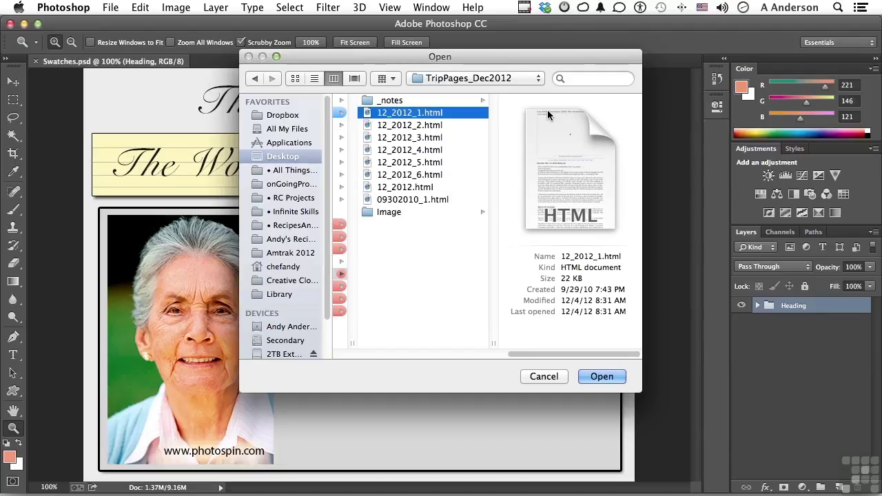
{"action": "left_click", "coordinate": [592, 377]}
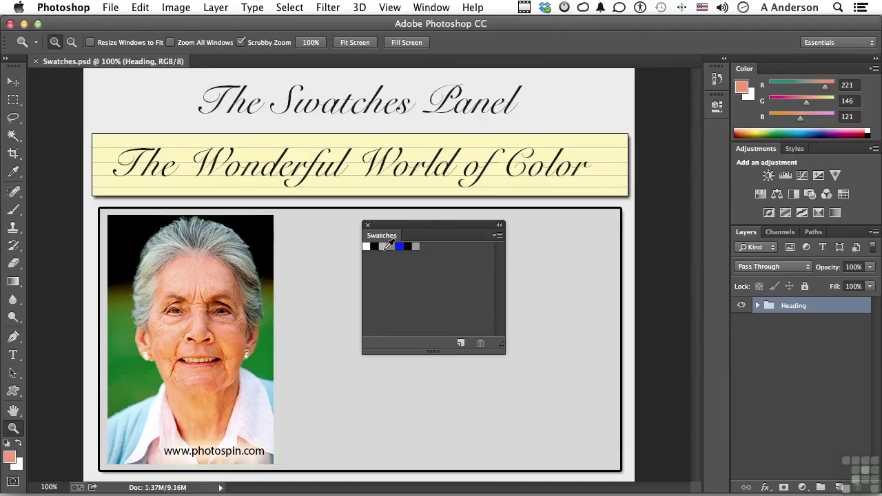